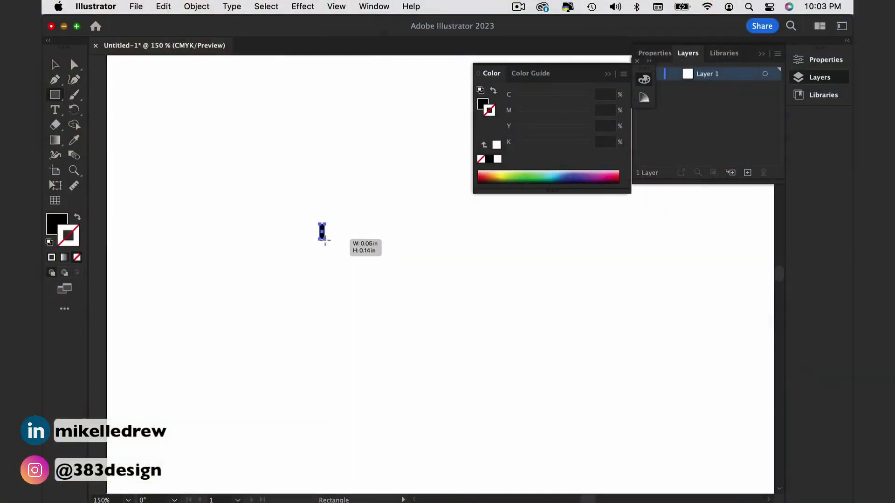
Draw a tall, thin black bar and zoom in on it
drag(324, 241, 326, 266)
key(shift+super+a)
click(344, 259)
click(434, 264)
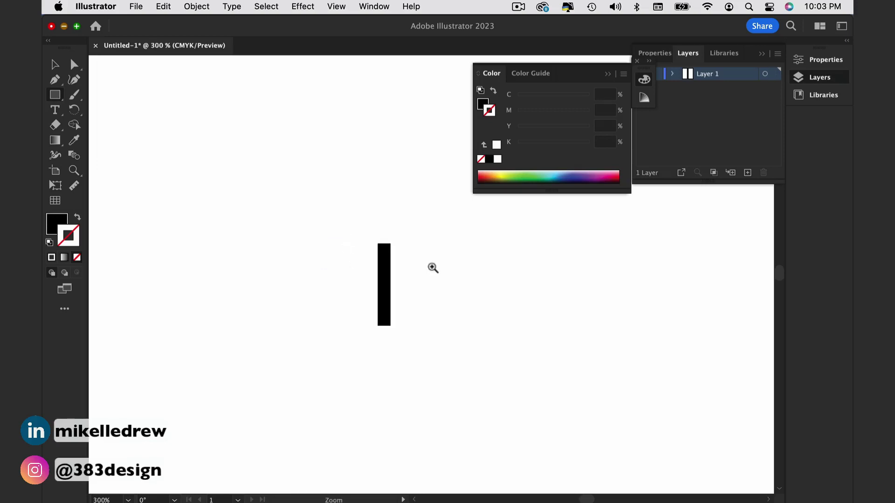
drag(406, 272, 377, 232)
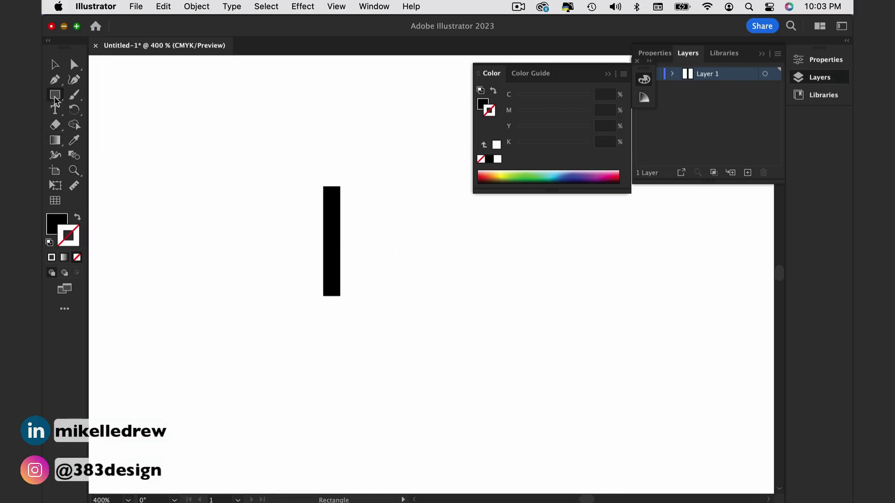
Draw a slightly wider unfilled rectangle, send it behind the bar, and select both
click(77, 258)
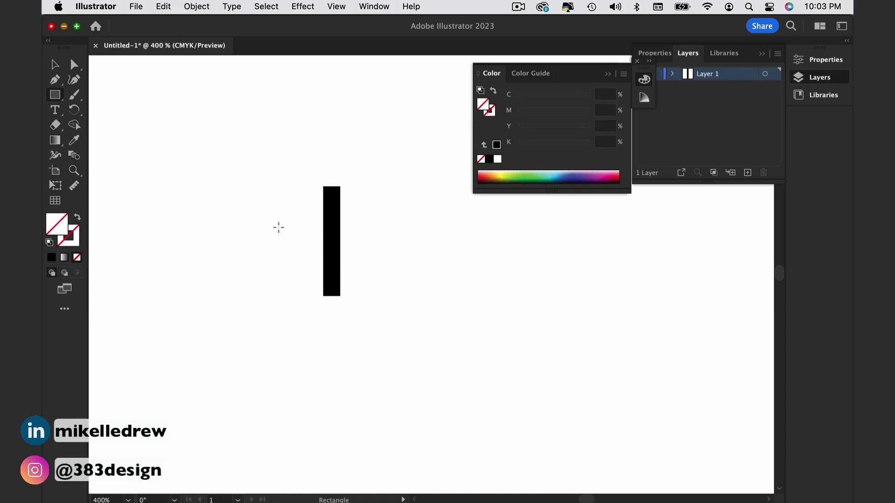
drag(323, 192, 355, 288)
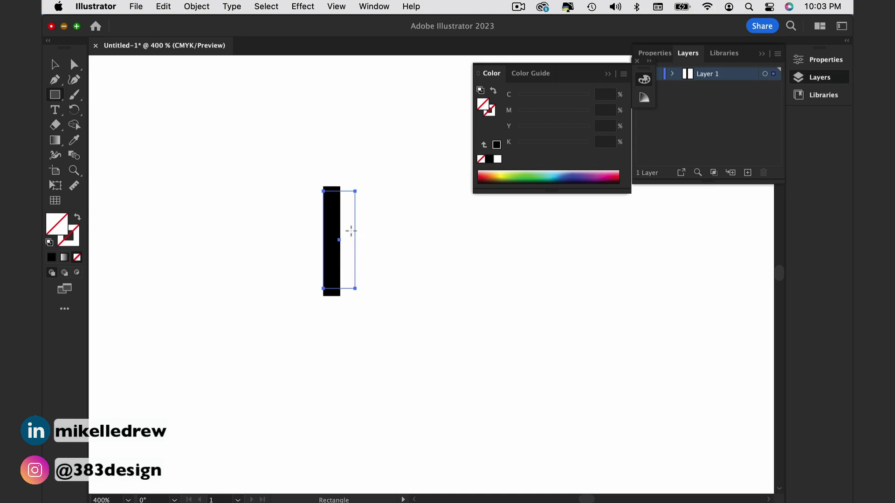
right_click(351, 231)
mouse_move(455, 436)
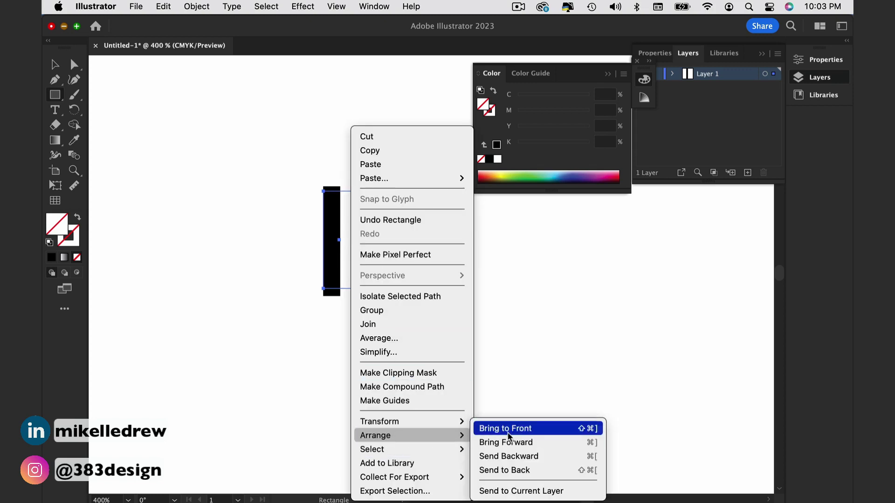
click(508, 471)
drag(310, 170, 390, 331)
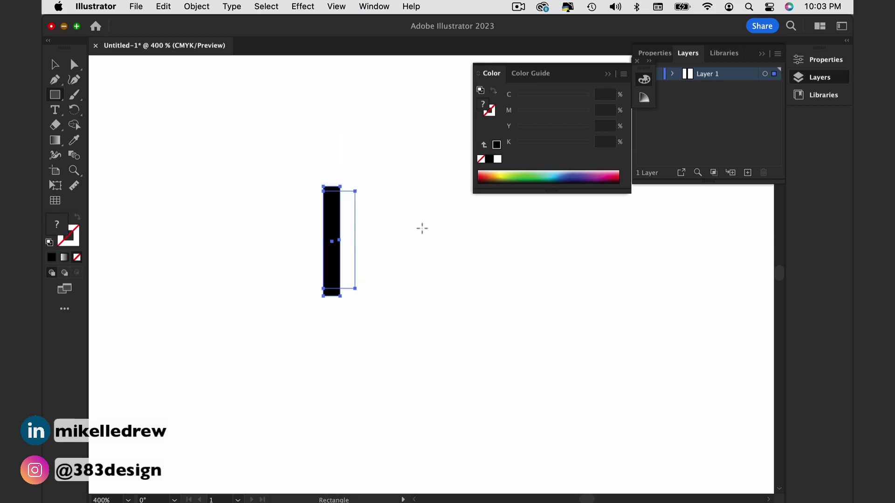
click(374, 6)
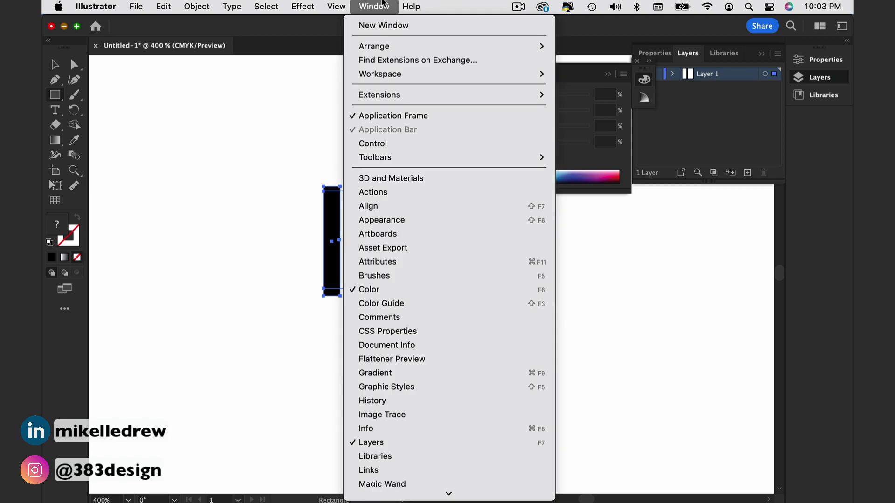
Drag the bar-and-spacer tile into the Brushes panel as a Pattern Brush and set its corner tiles
click(370, 275)
mouse_move(335, 231)
mouse_down()
mouse_move(499, 254)
mouse_move(646, 234)
mouse_up()
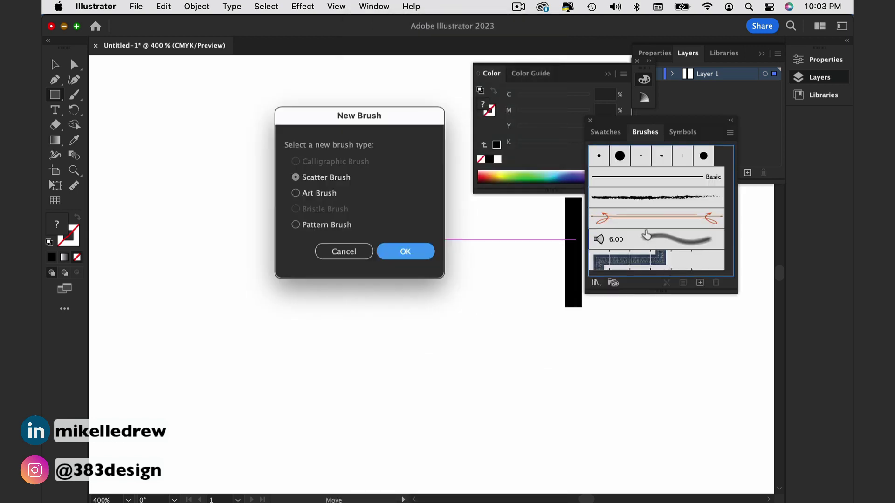
click(348, 226)
click(405, 252)
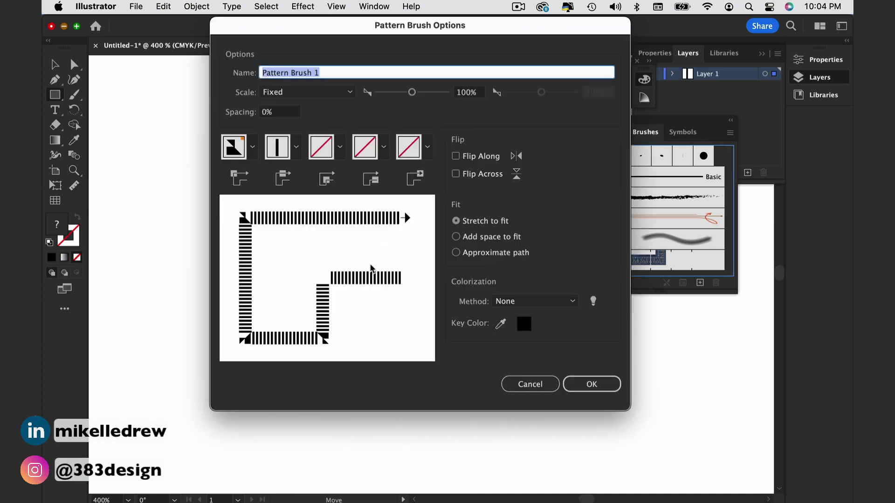
click(252, 146)
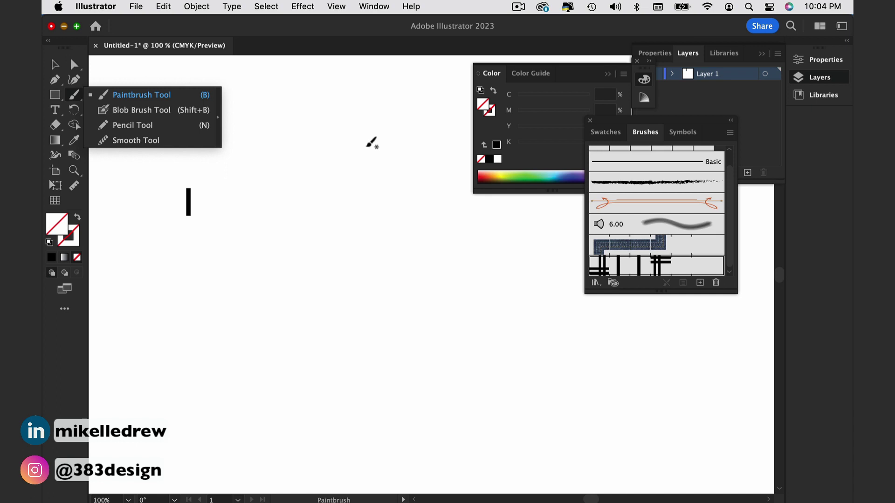
Paint a striped stroke and a striped-bordered rectangle with the new pattern brush
click(365, 115)
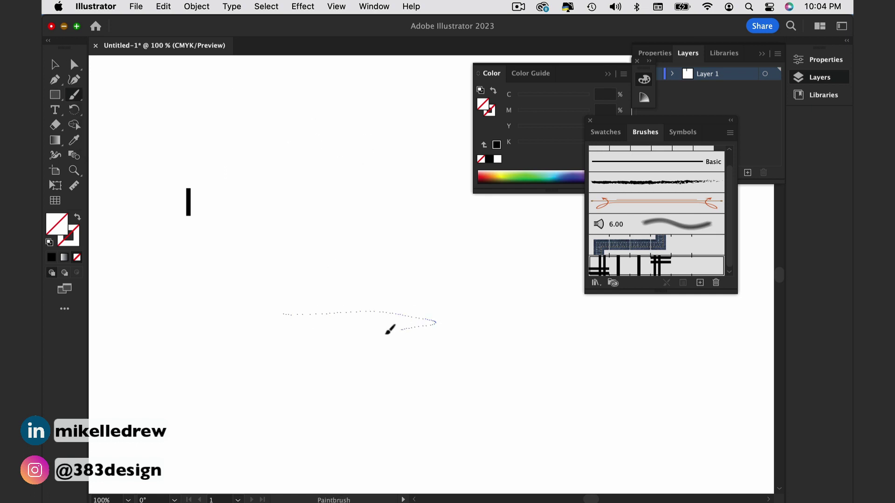
drag(377, 425, 532, 405)
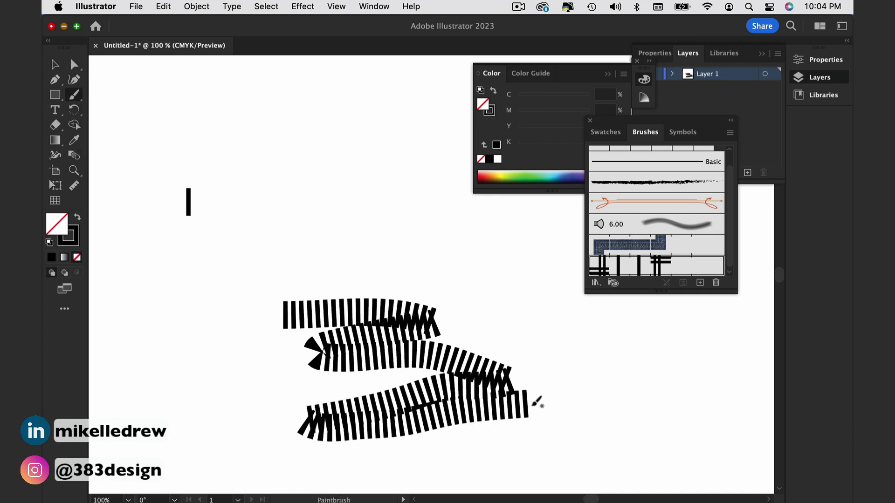
key(super+minus)
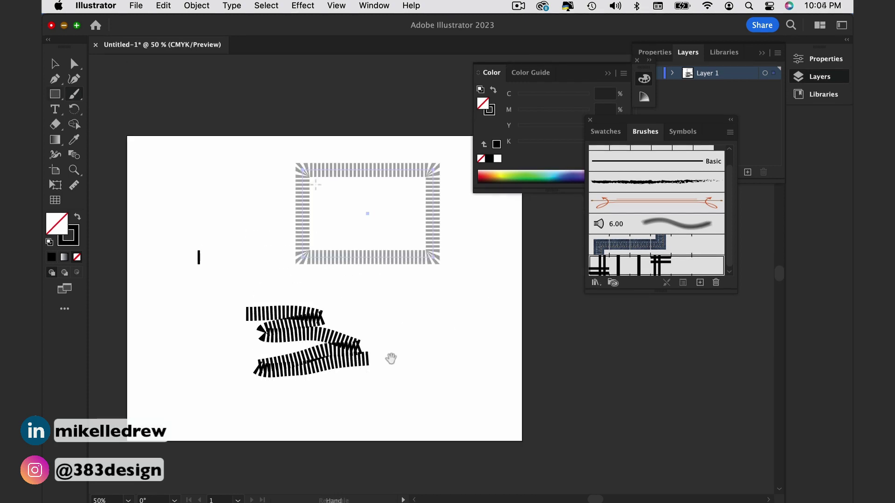
drag(315, 182, 421, 243)
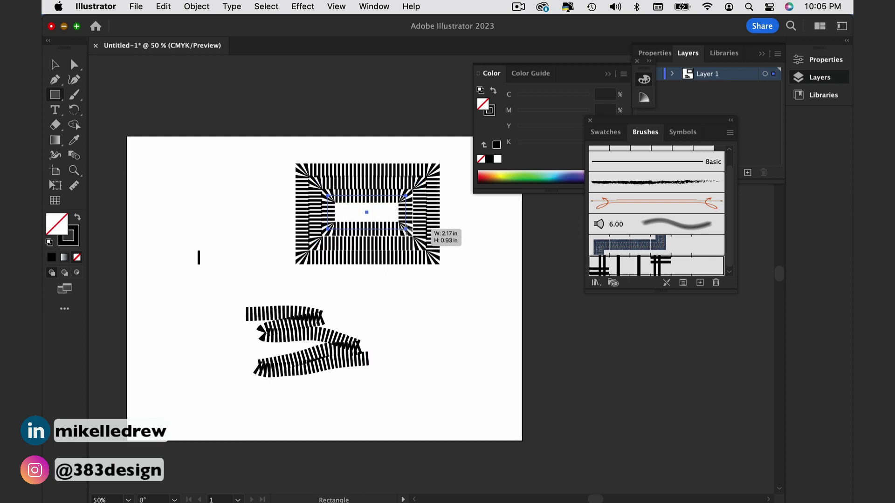
super+click(407, 285)
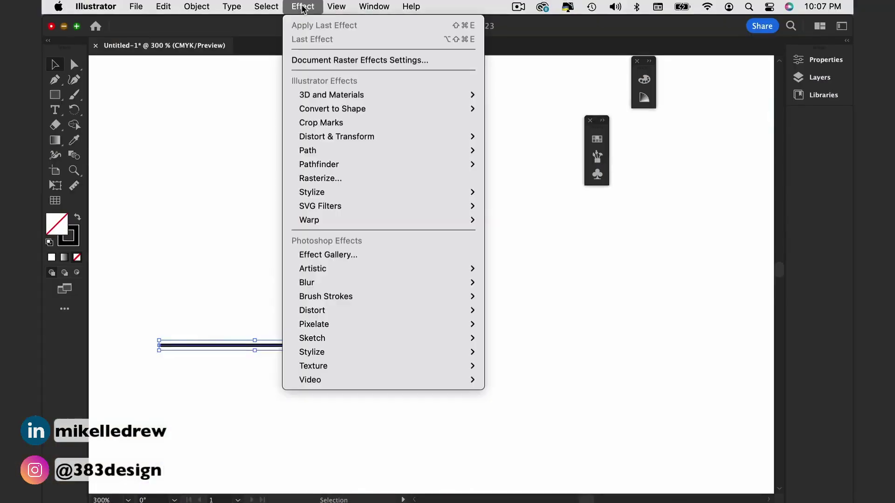
Apply a Zig Zag effect to the line with size 0.07 in and 75 ridges per segment
mouse_move(420, 137)
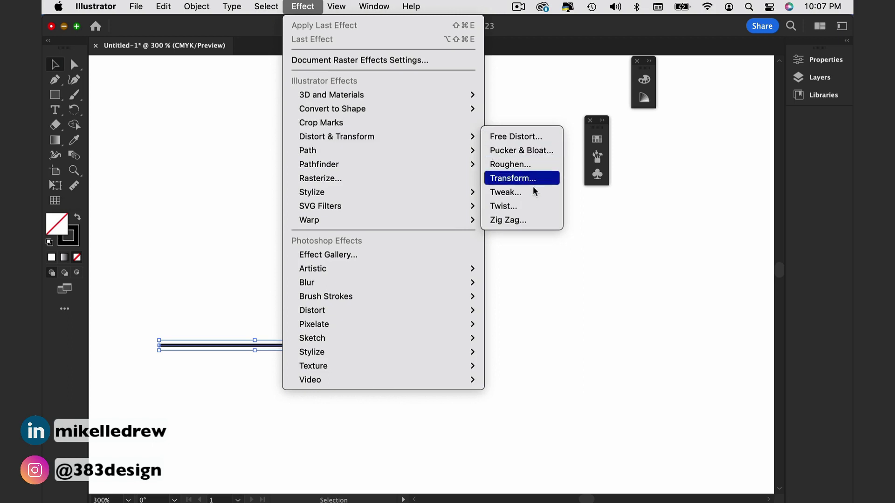
click(527, 221)
drag(620, 148, 616, 148)
drag(615, 182, 664, 182)
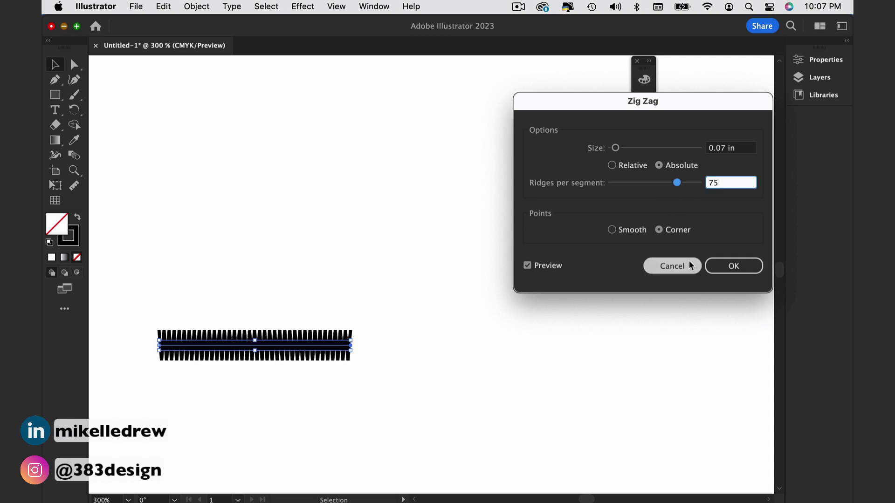
click(713, 266)
Turn the wavy path into a new pattern brush, Pattern Brush 2
click(469, 368)
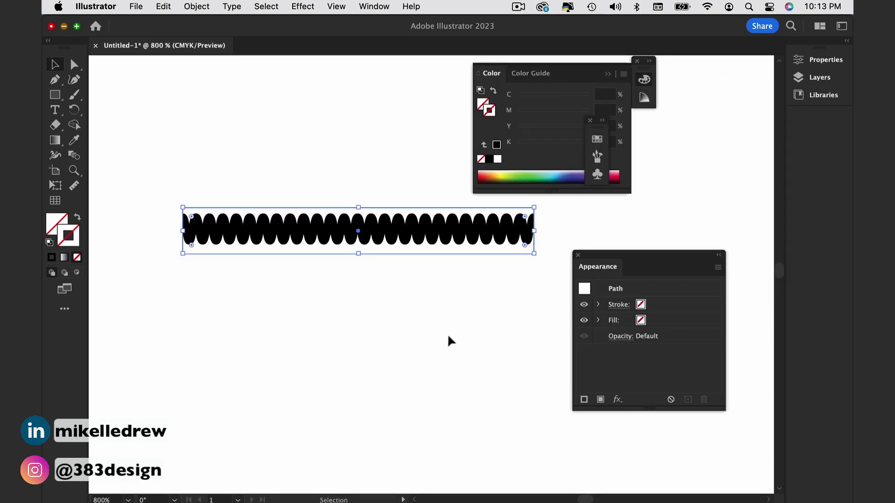
click(148, 179)
drag(148, 179, 344, 259)
mouse_move(328, 221)
mouse_down()
mouse_move(393, 221)
mouse_move(473, 245)
mouse_up()
click(597, 156)
click(337, 230)
click(394, 250)
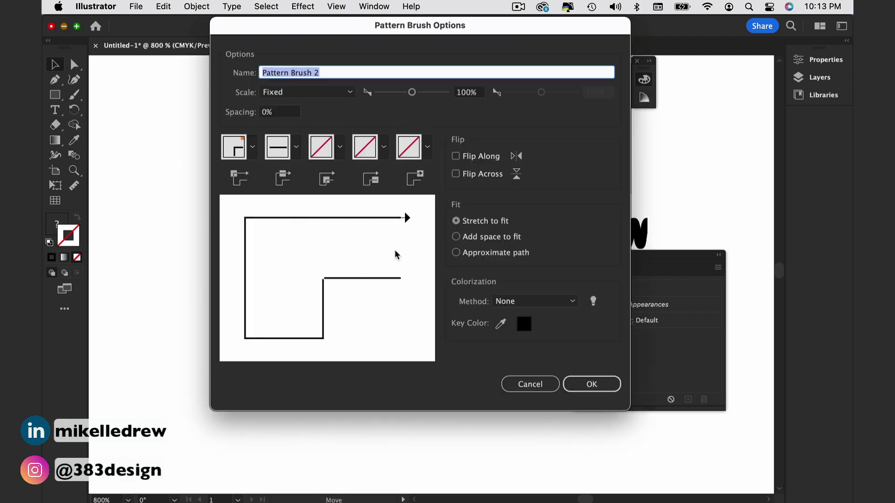
click(563, 382)
Draw a rectangle and stroke it with the new wave brush to test it
click(424, 362)
drag(622, 260, 685, 285)
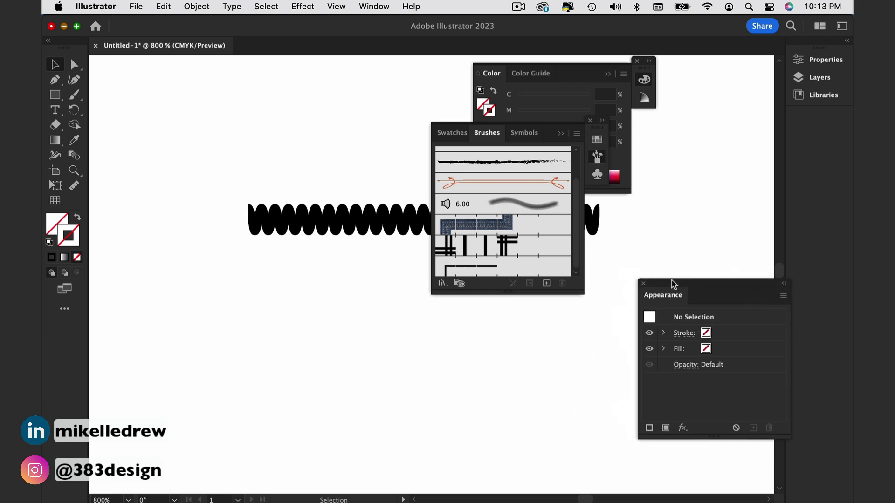
click(643, 283)
key(super+minus)
key(super+minus)
key(m)
drag(227, 288, 507, 454)
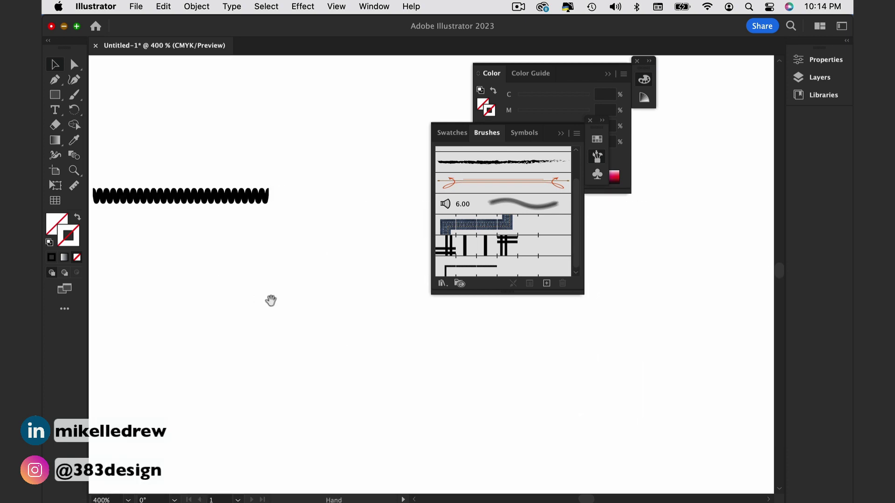
click(473, 267)
key(super+shift+a)
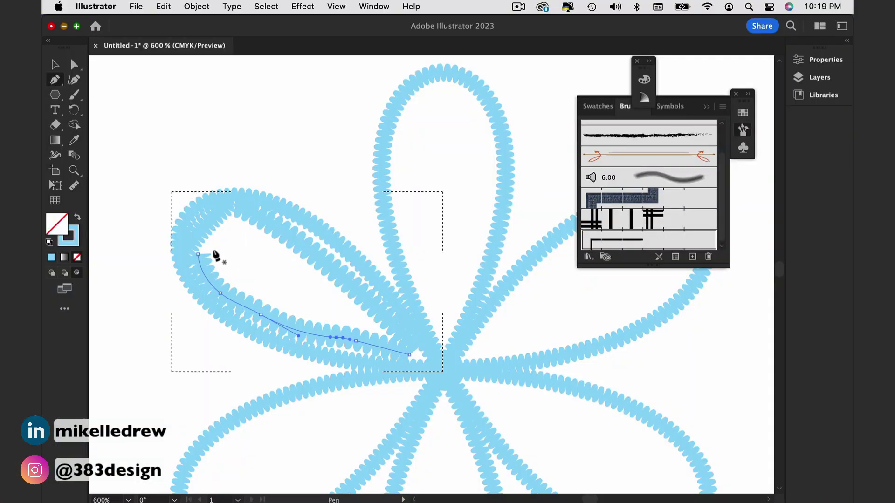
click(204, 241)
drag(378, 331, 539, 359)
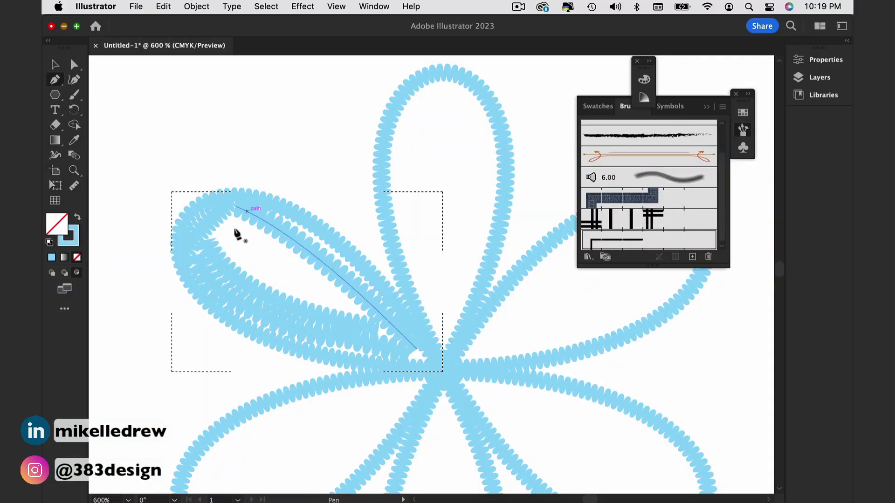
drag(361, 312, 494, 345)
key(Escape)
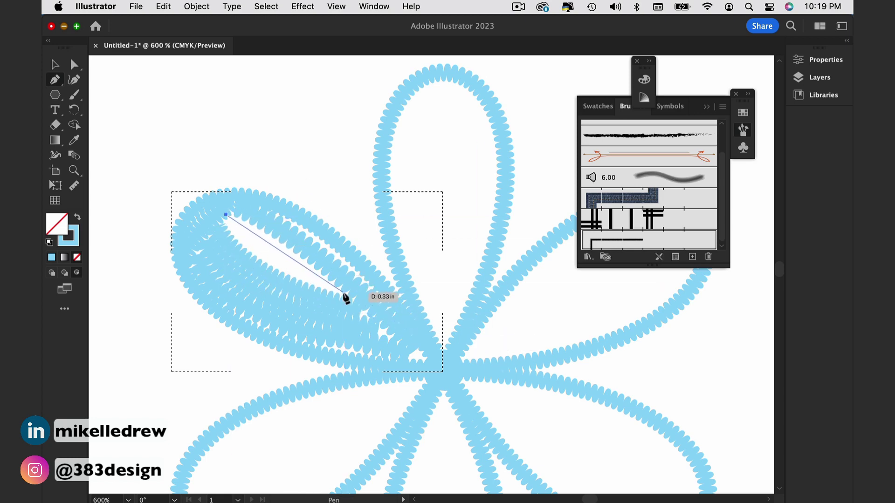
scroll(403, 344, down, 3)
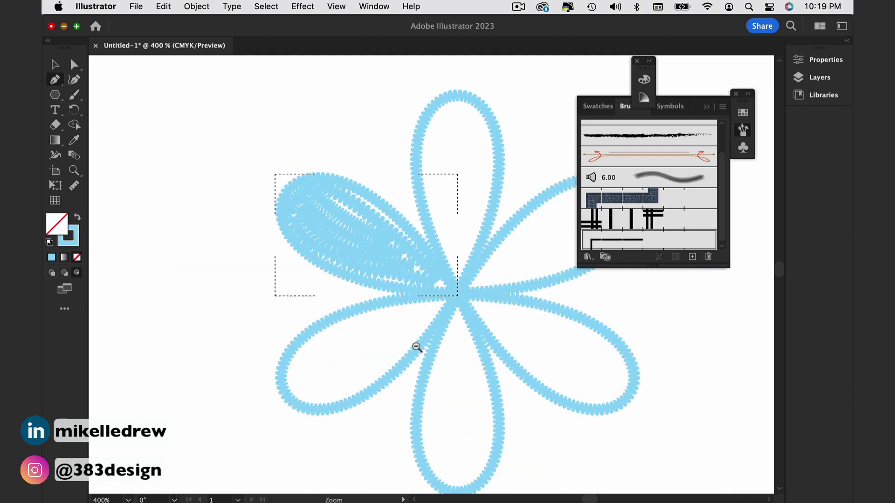
drag(443, 248, 260, 258)
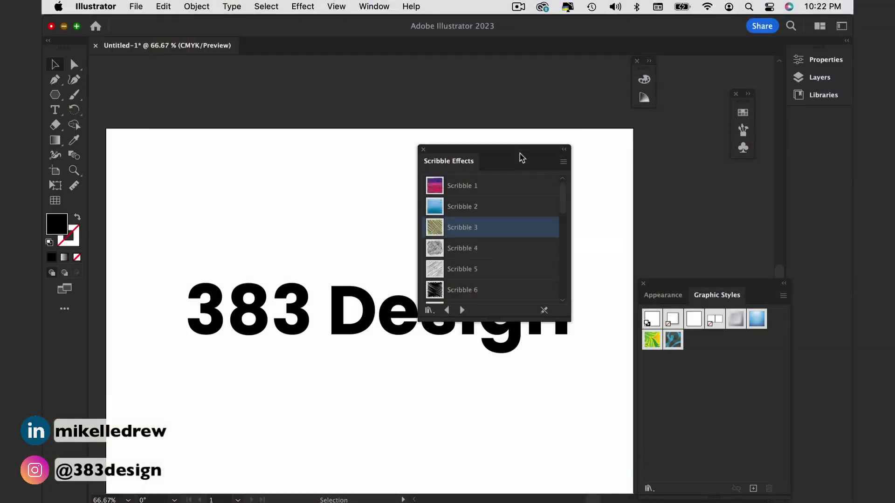
Apply Scribble 5, then Scribble 6, from the Scribble Effects library to the text
drag(519, 156, 545, 75)
click(490, 197)
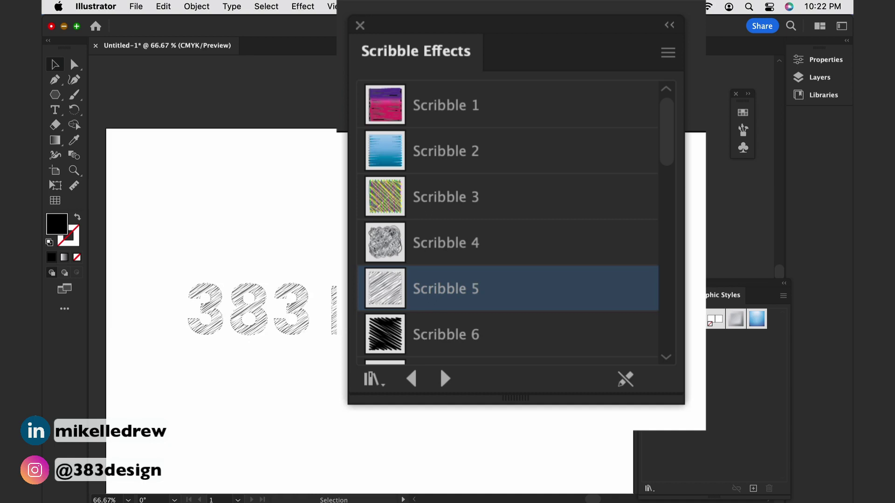
click(441, 331)
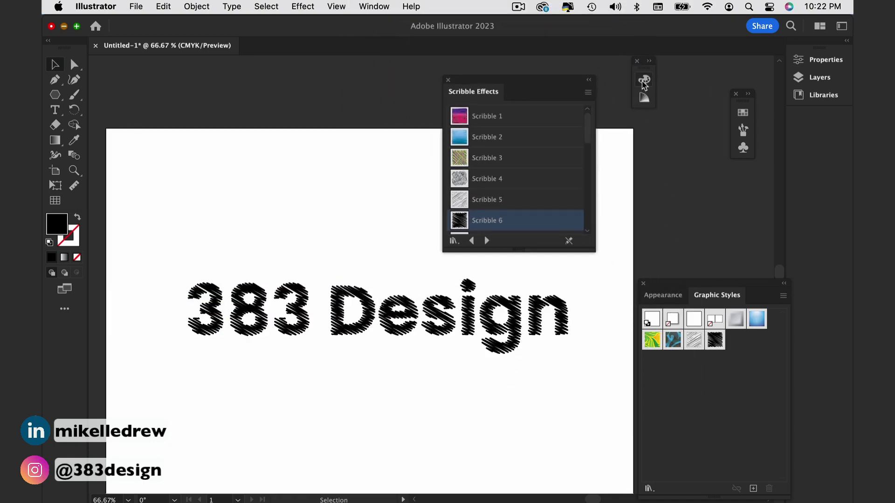
Recolour the scribbled text purple from the Color panel spectrum
click(643, 81)
click(560, 177)
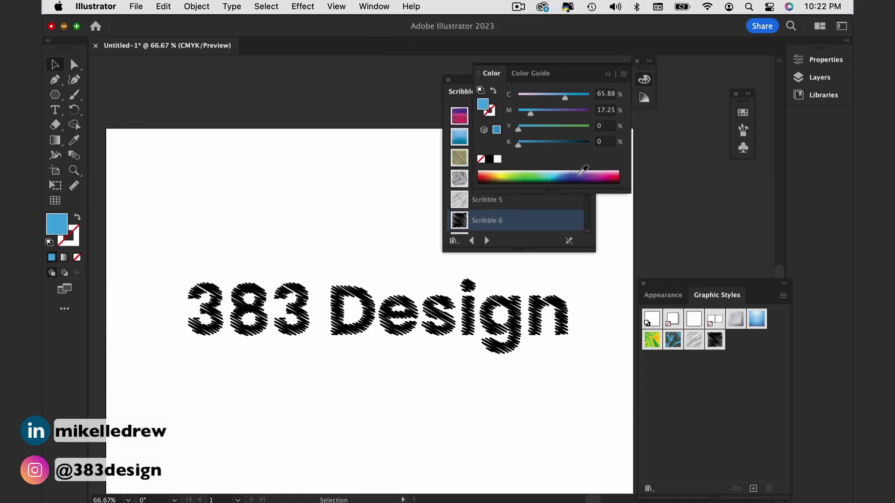
click(564, 176)
click(599, 174)
click(586, 173)
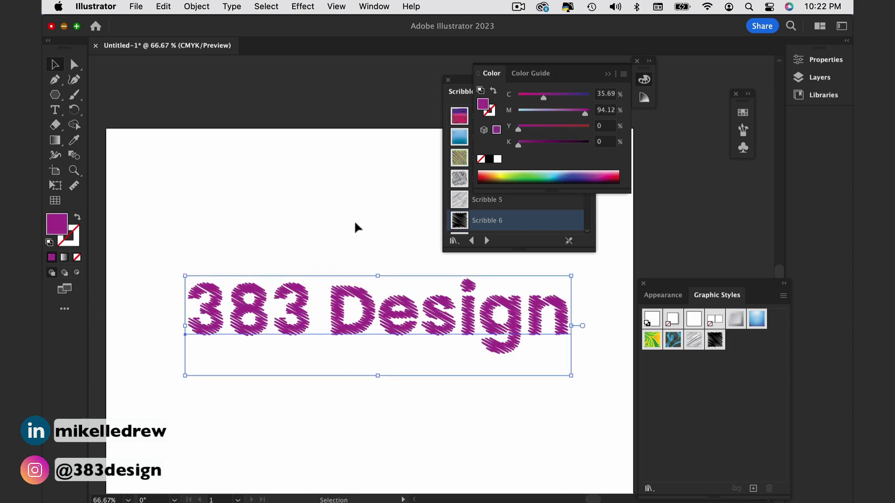
click(590, 145)
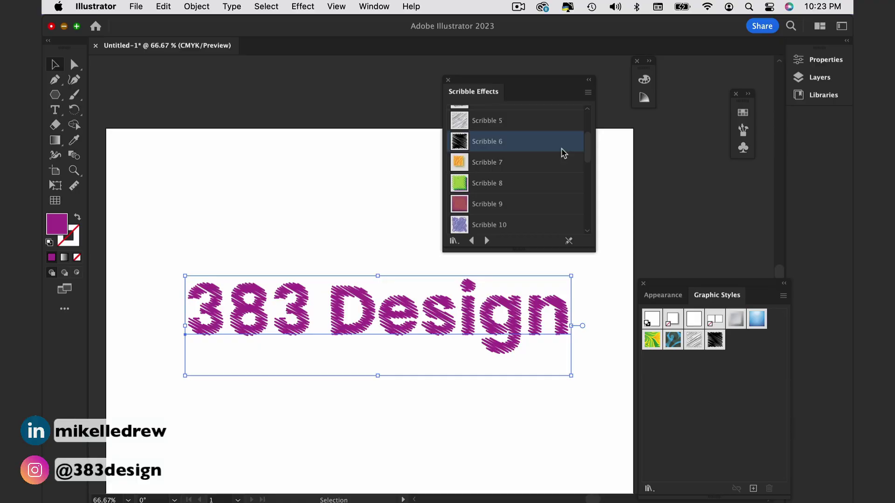
scroll(563, 153, up, 2)
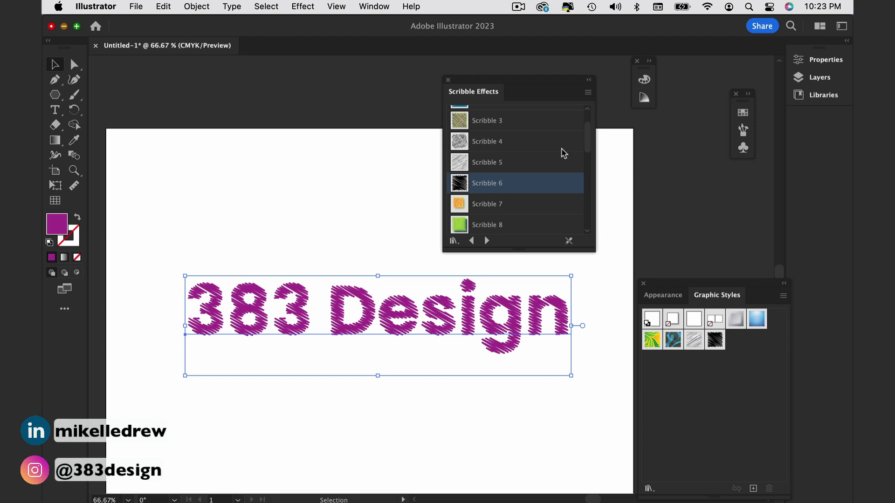
Drag Scribble 3, then Scribble 4, from the library onto the 383 Design text
scroll(503, 159, up, 1)
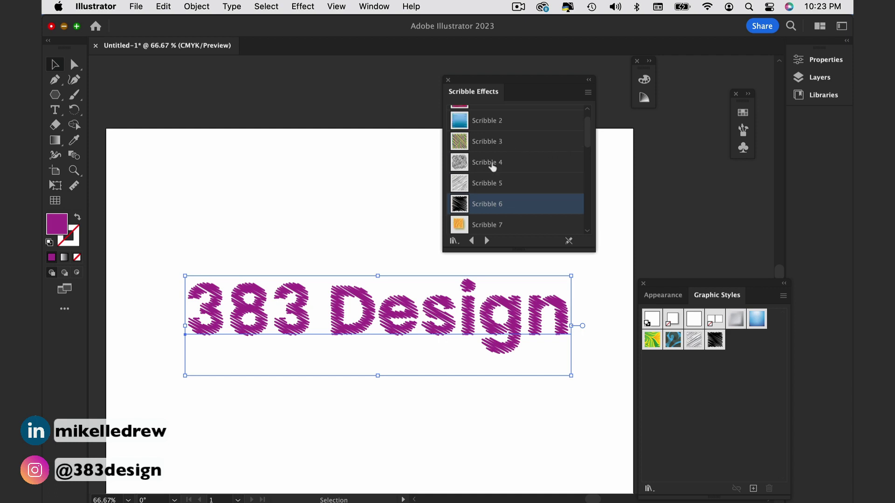
click(461, 143)
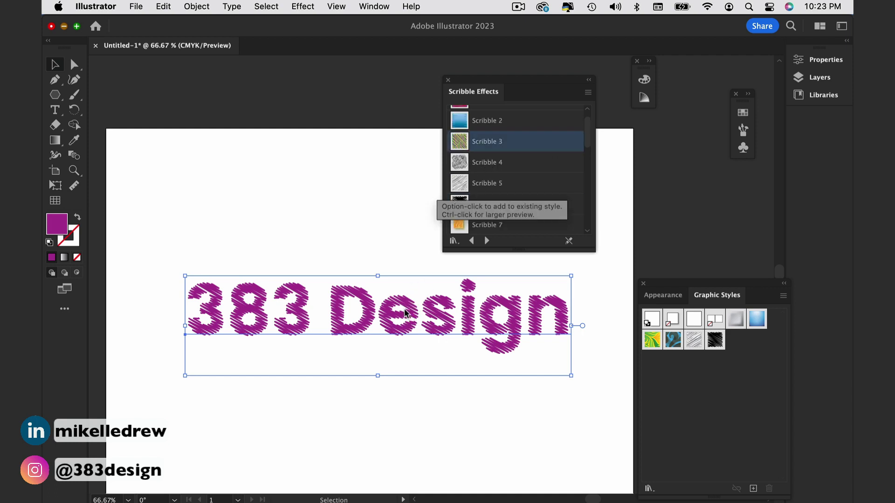
drag(404, 313, 425, 295)
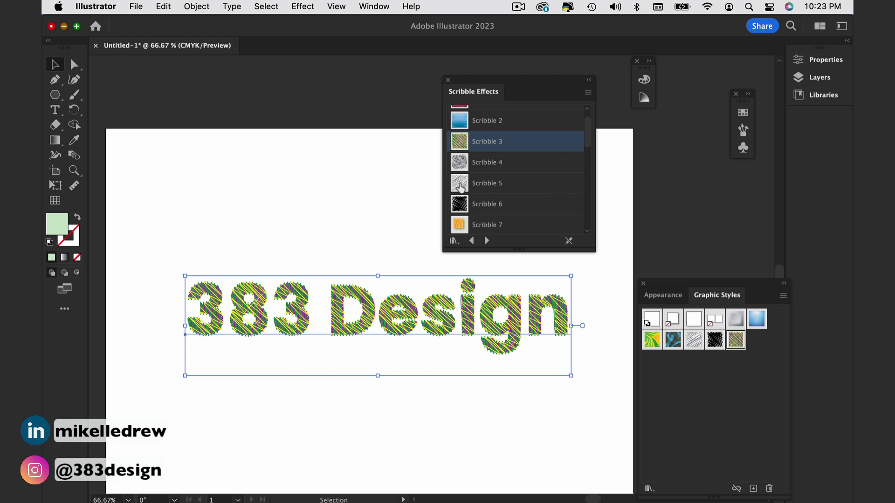
drag(459, 165, 422, 280)
drag(404, 319, 406, 320)
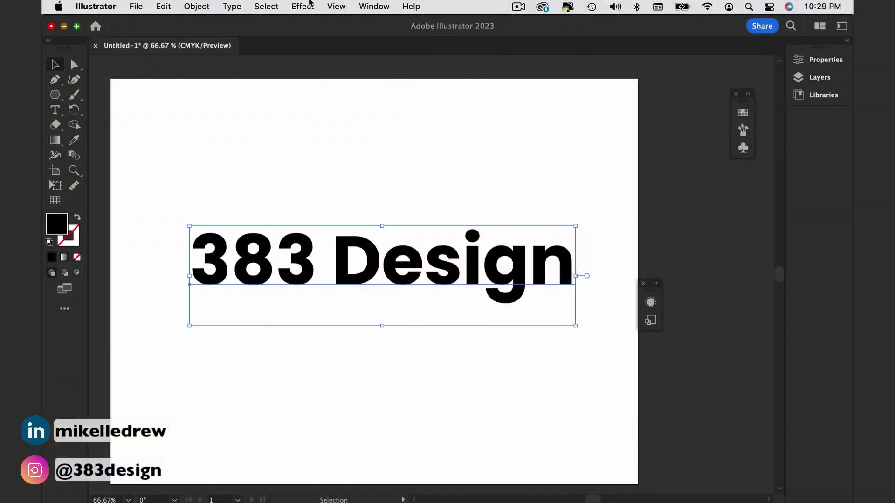
In Scribble Options, compare the Default, Loose and Sharp presets, then keep Tight with 0 in spacing variation
click(309, 6)
mouse_move(344, 142)
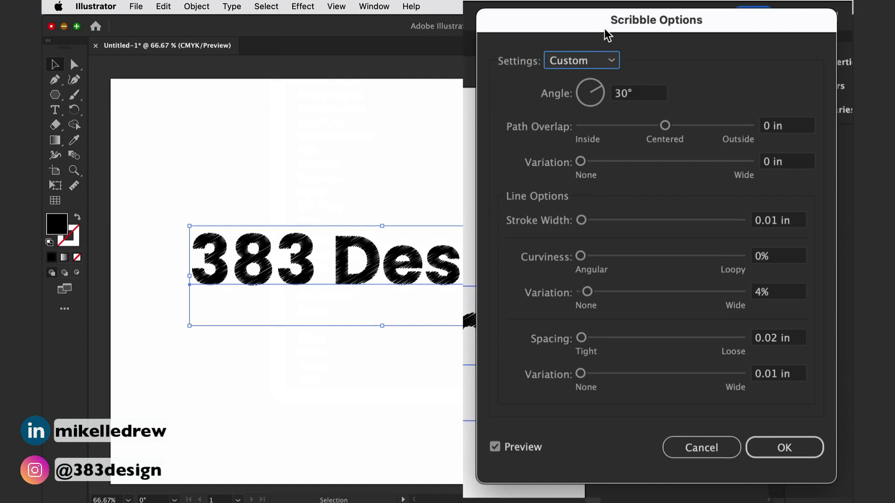
click(614, 61)
click(613, 101)
click(614, 61)
click(625, 148)
click(658, 59)
click(653, 158)
click(660, 59)
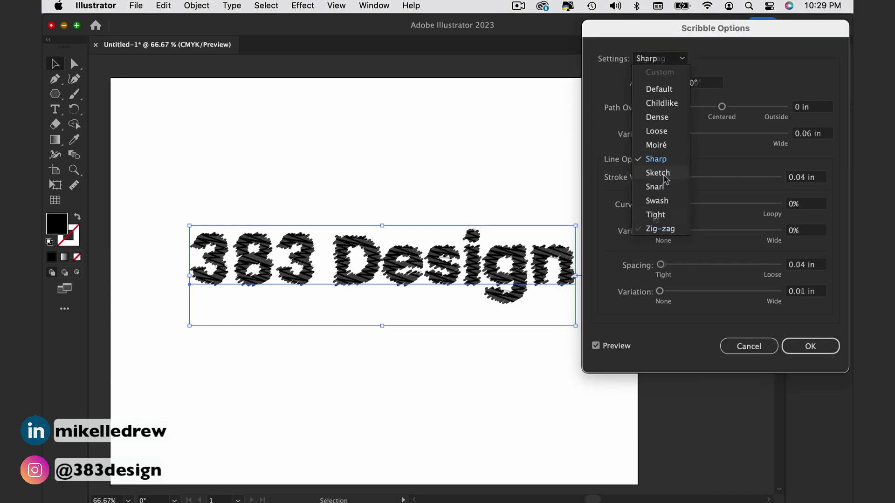
click(677, 215)
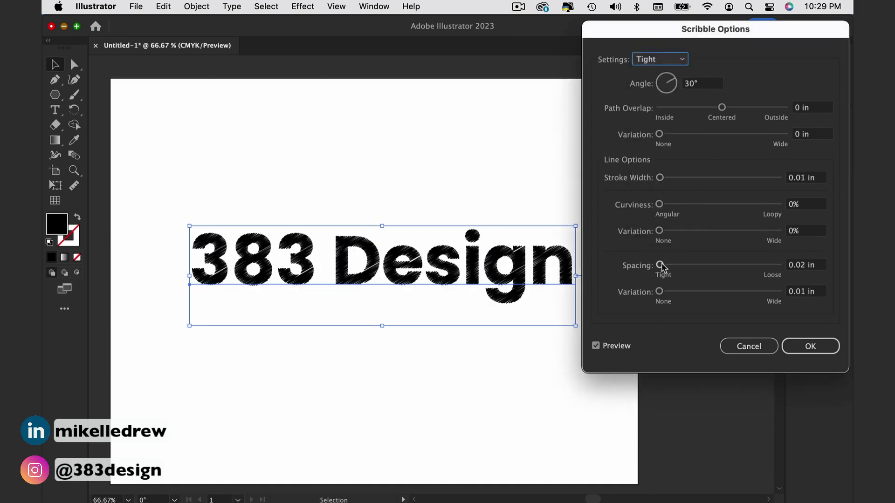
drag(659, 294, 659, 293)
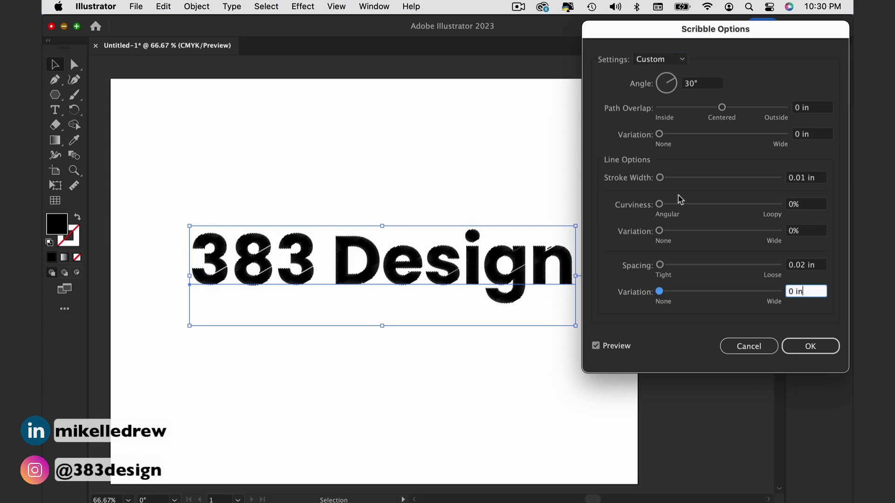
click(660, 204)
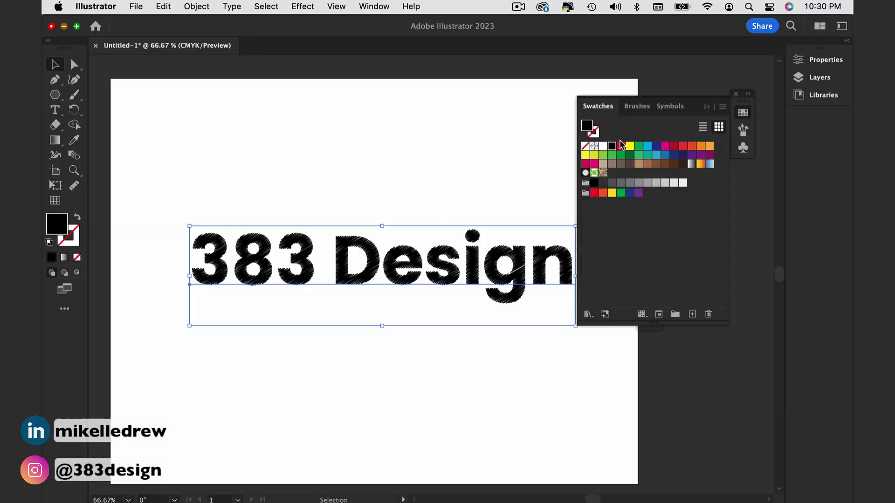
Recolour the text red, then blue, then purple
click(621, 146)
click(656, 155)
click(701, 154)
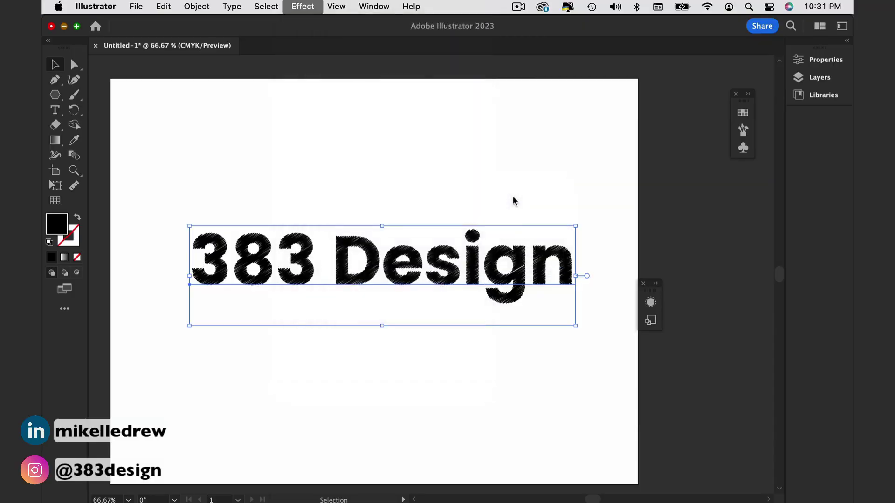
Give the drop shadow 0.08 in X and Y offsets with 0.125 in blur and confirm it
click(522, 176)
drag(539, 173, 531, 173)
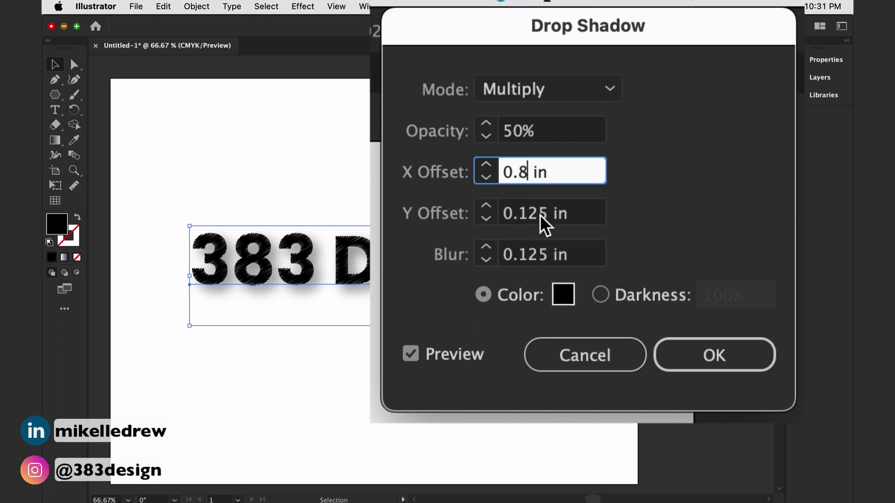
click(548, 215)
text(8)
click(518, 173)
text(0)
click(552, 214)
click(567, 133)
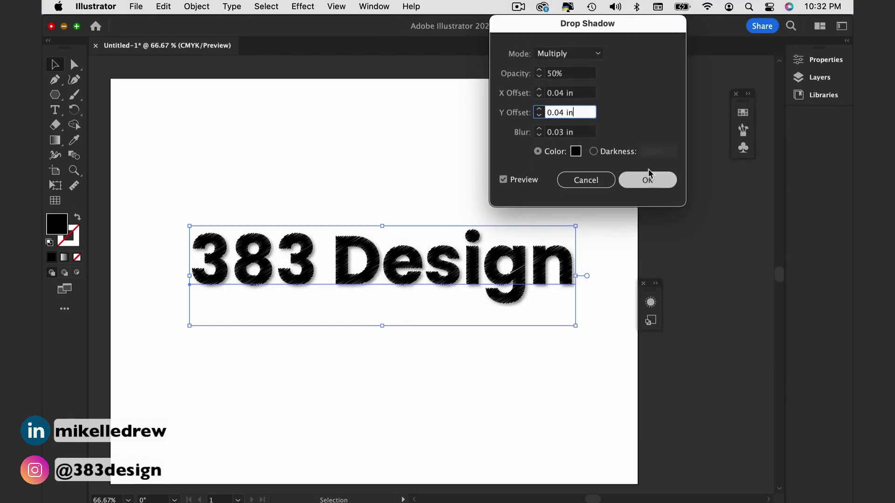
click(649, 174)
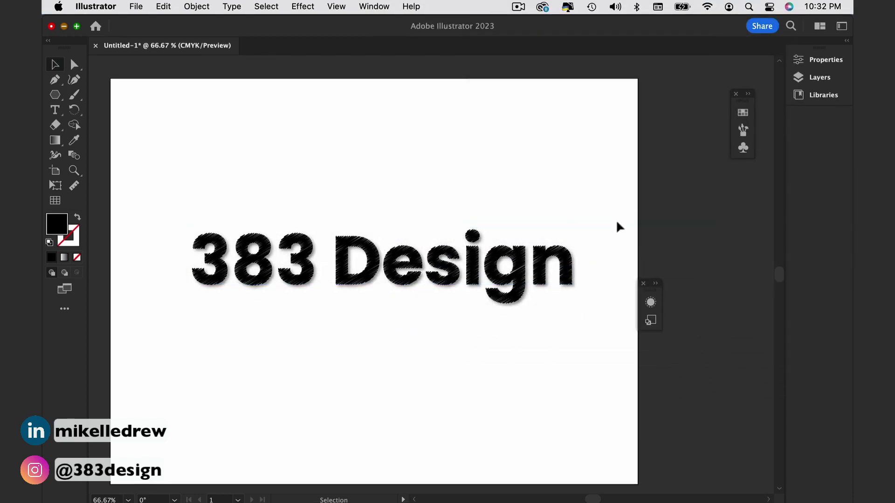
key(super+1)
scroll(506, 294, left, 5)
drag(506, 294, 611, 284)
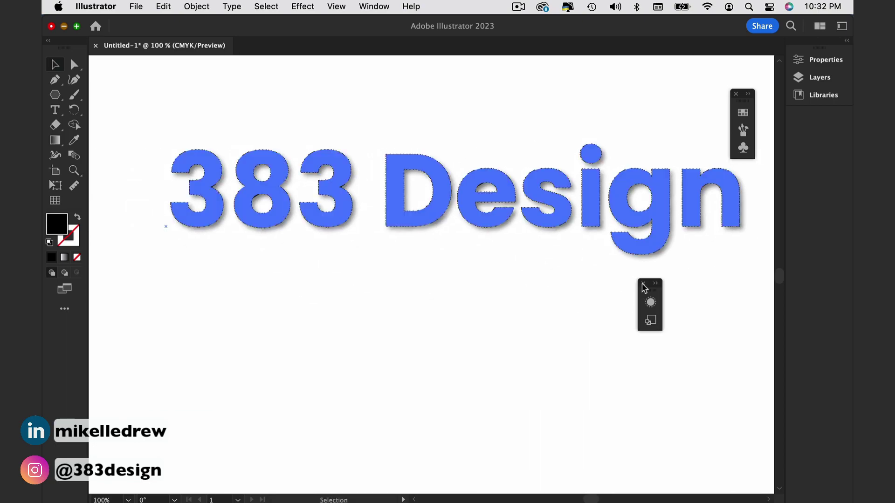